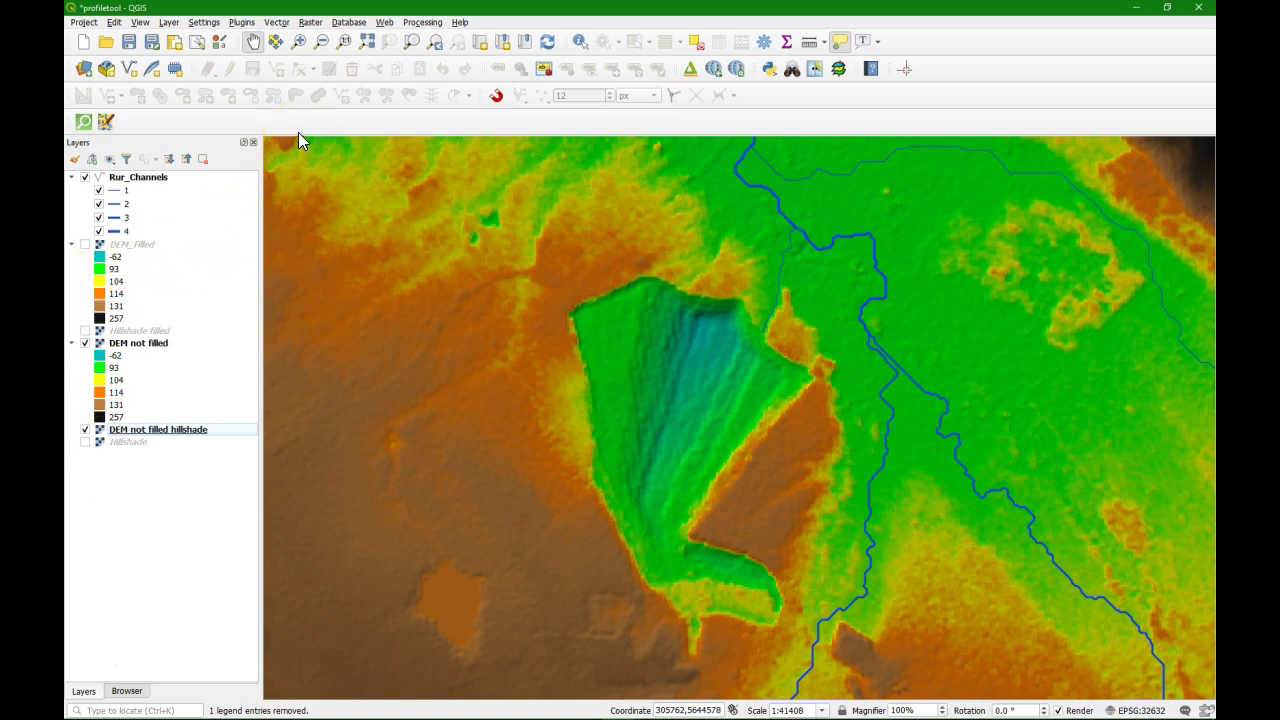
Find 'prof' among all plugins in the plugin manager and enable the Profile tool plugin
{"action": "left_click", "coordinate": [245, 24]}
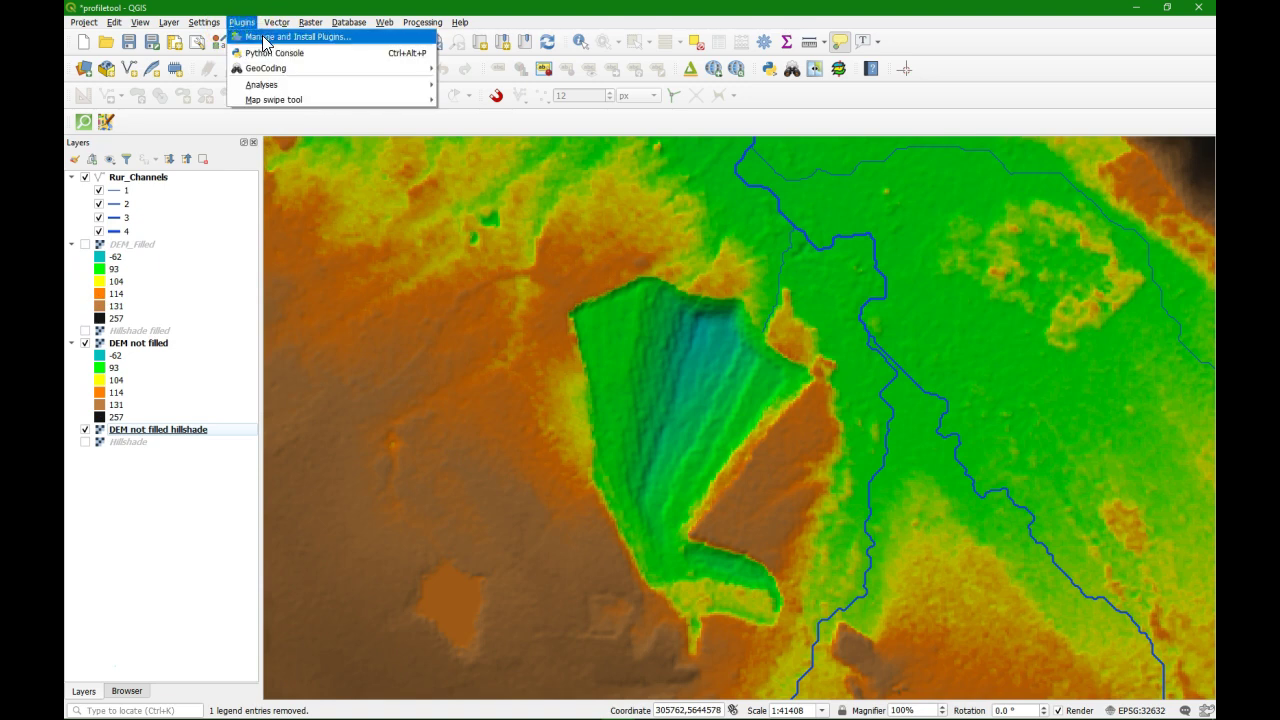
{"action": "left_click", "coordinate": [264, 38]}
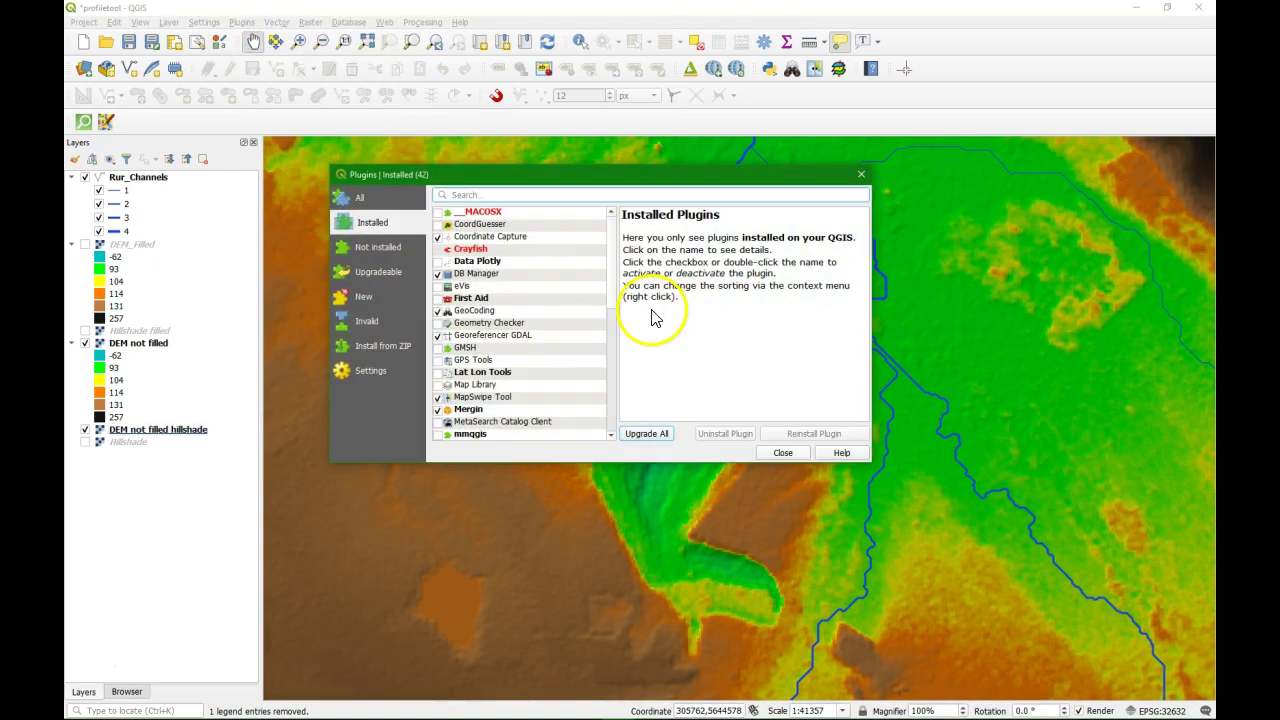
{"action": "left_click", "coordinate": [365, 196]}
{"action": "left_click", "coordinate": [465, 194]}
{"action": "type", "text": "profi"}
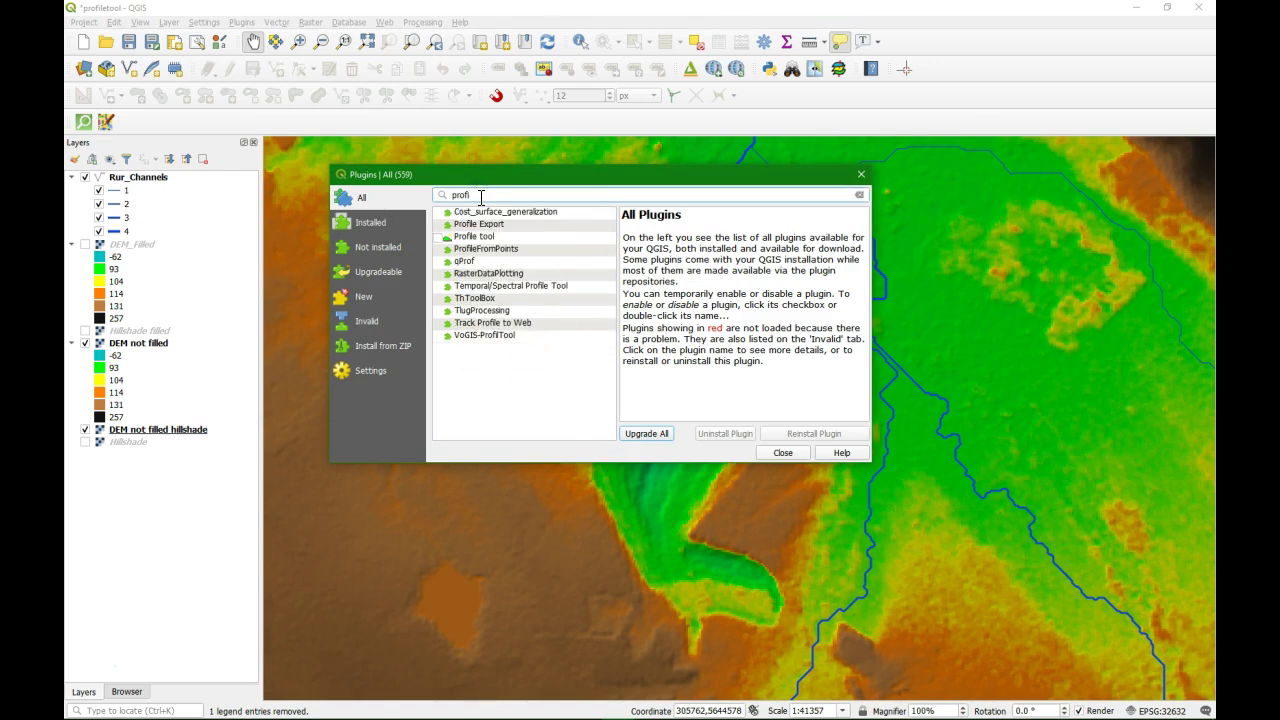
{"action": "left_click", "coordinate": [438, 237]}
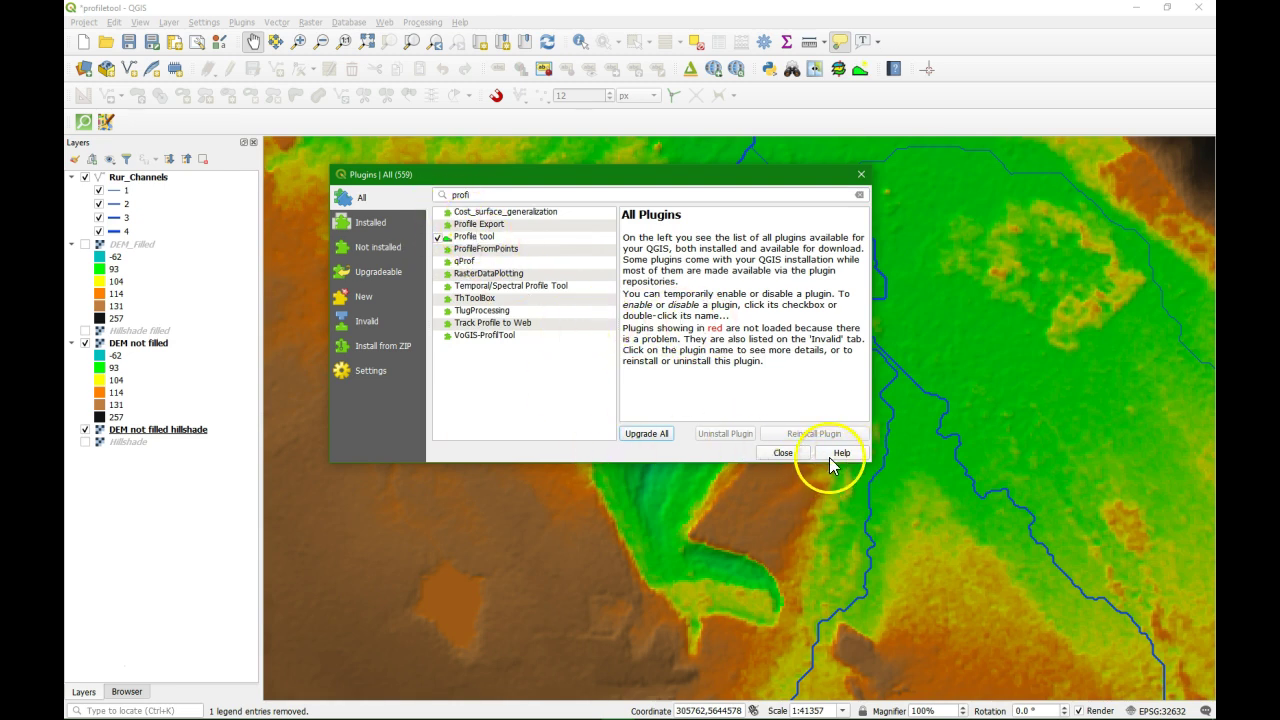
{"action": "left_click", "coordinate": [785, 452]}
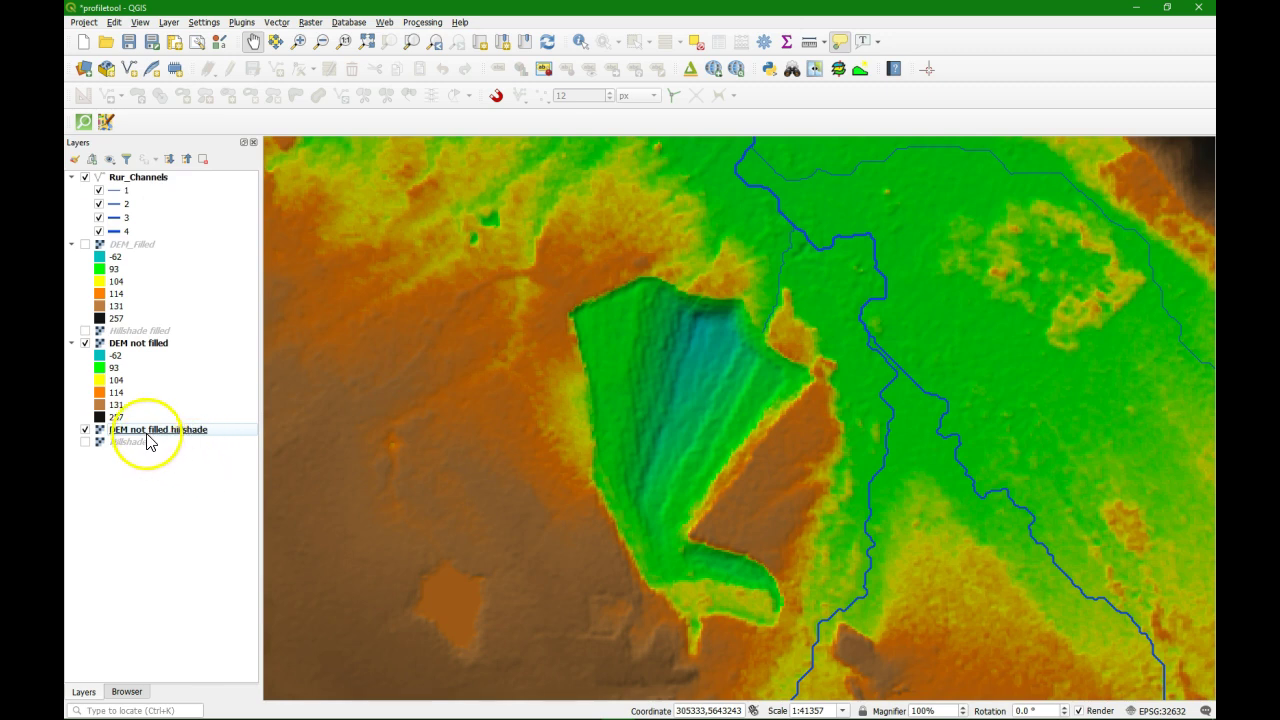
Apply the DEM Filled map theme and locate Fill sinks (wang & liu) in the Processing Toolbox
{"action": "left_click", "coordinate": [110, 161]}
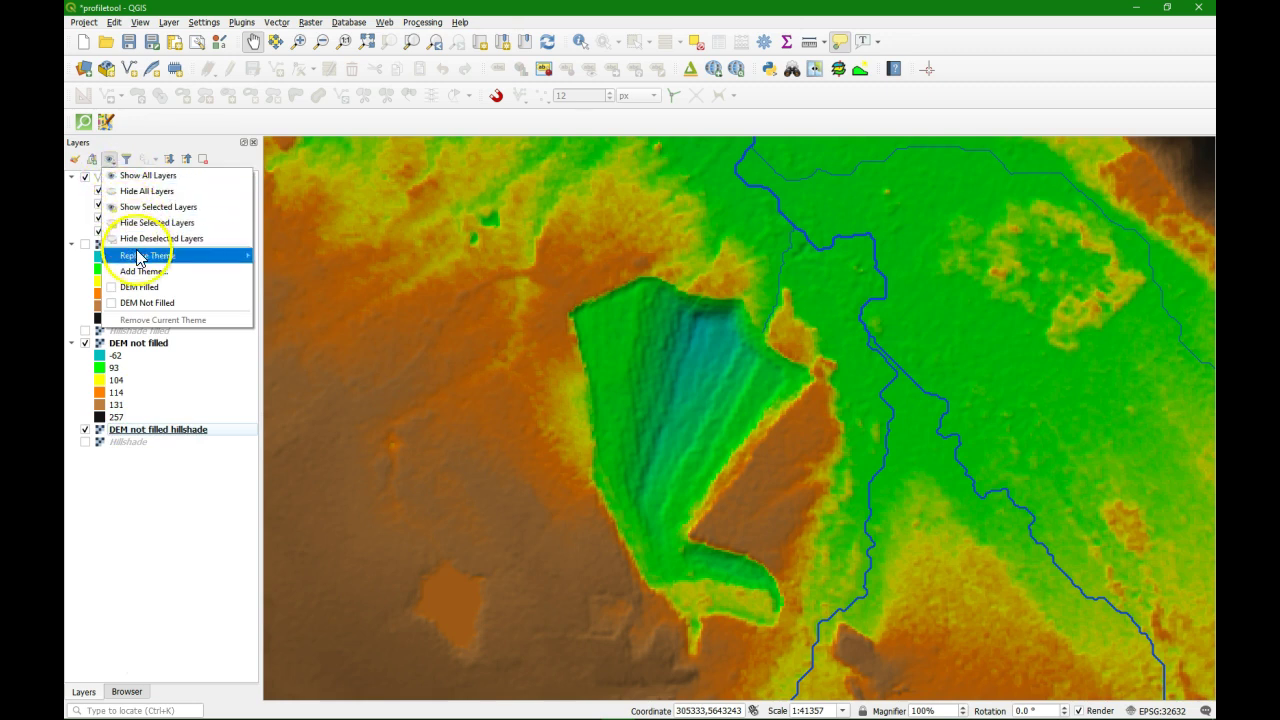
{"action": "left_click", "coordinate": [140, 290]}
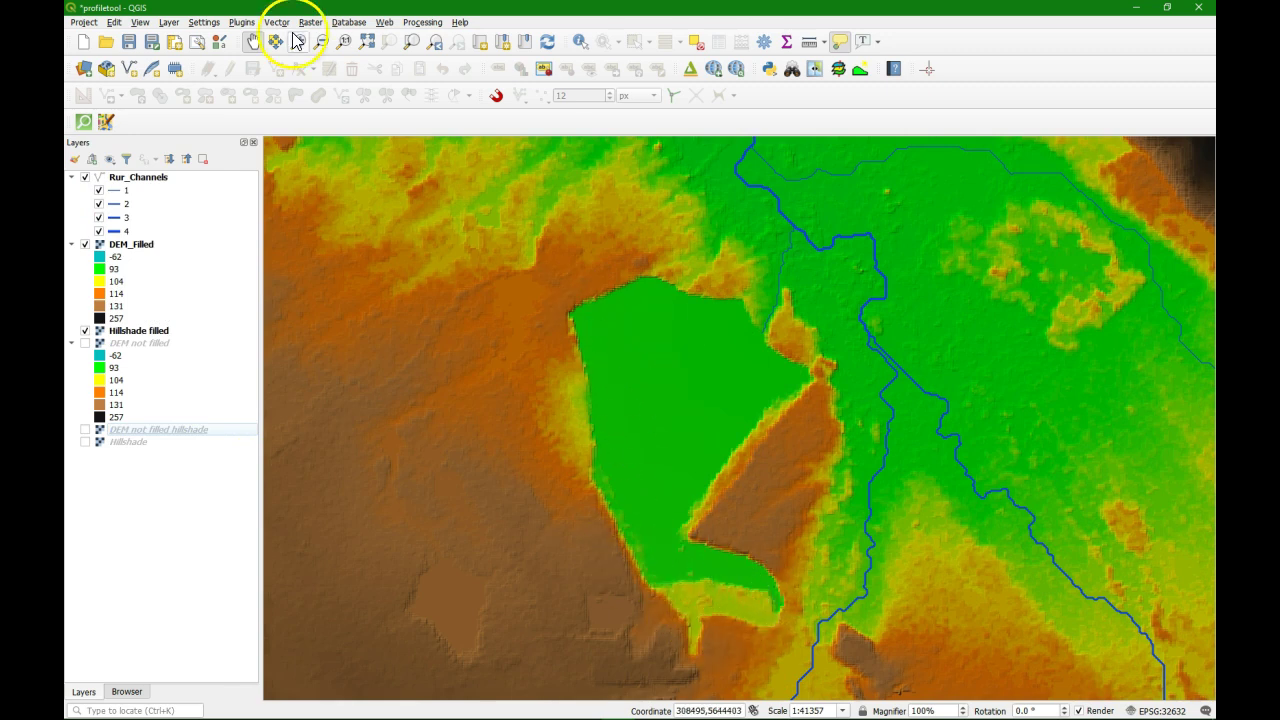
{"action": "left_click", "coordinate": [424, 22]}
{"action": "left_click", "coordinate": [433, 34]}
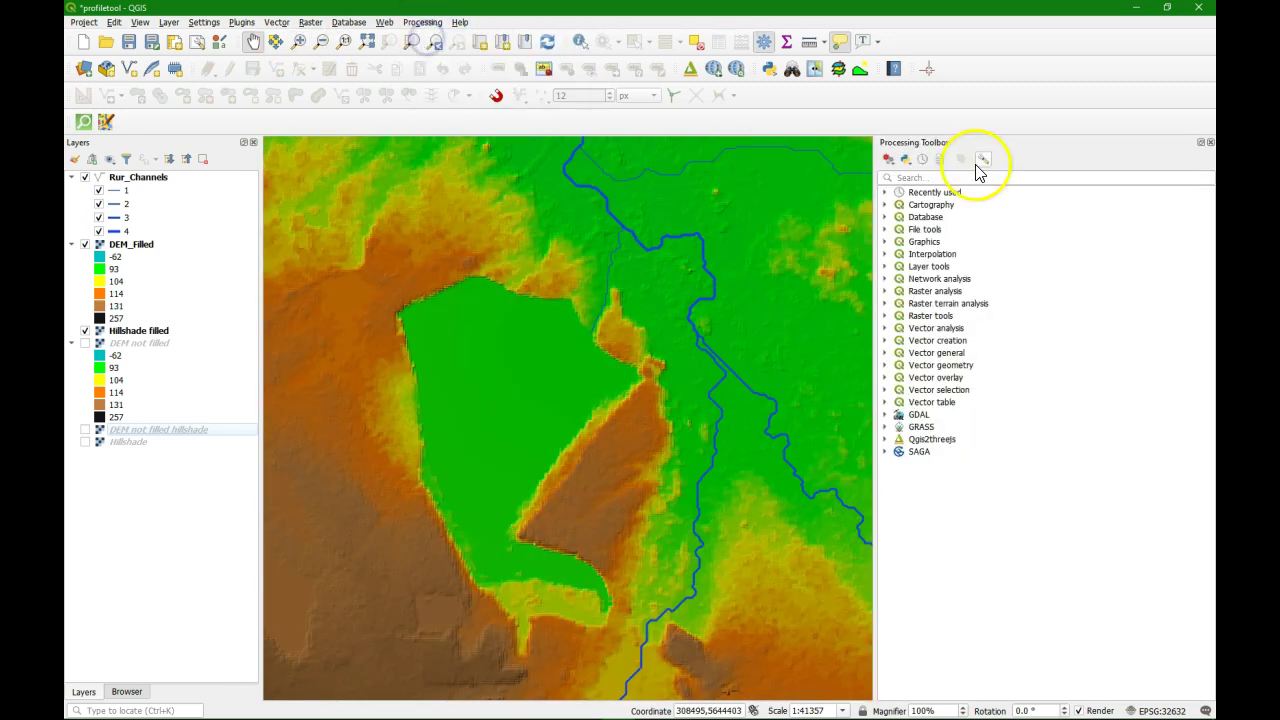
{"action": "left_click", "coordinate": [946, 178]}
{"action": "type", "text": "fill"}
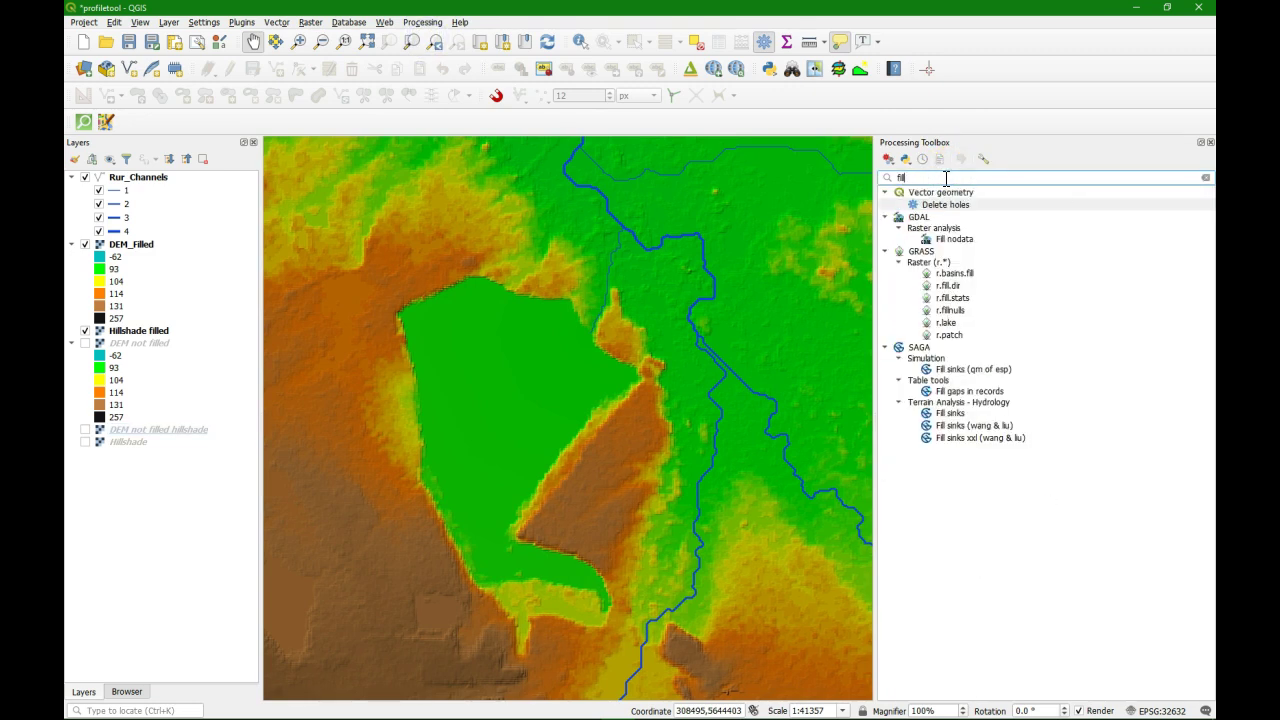
{"action": "left_click", "coordinate": [955, 425]}
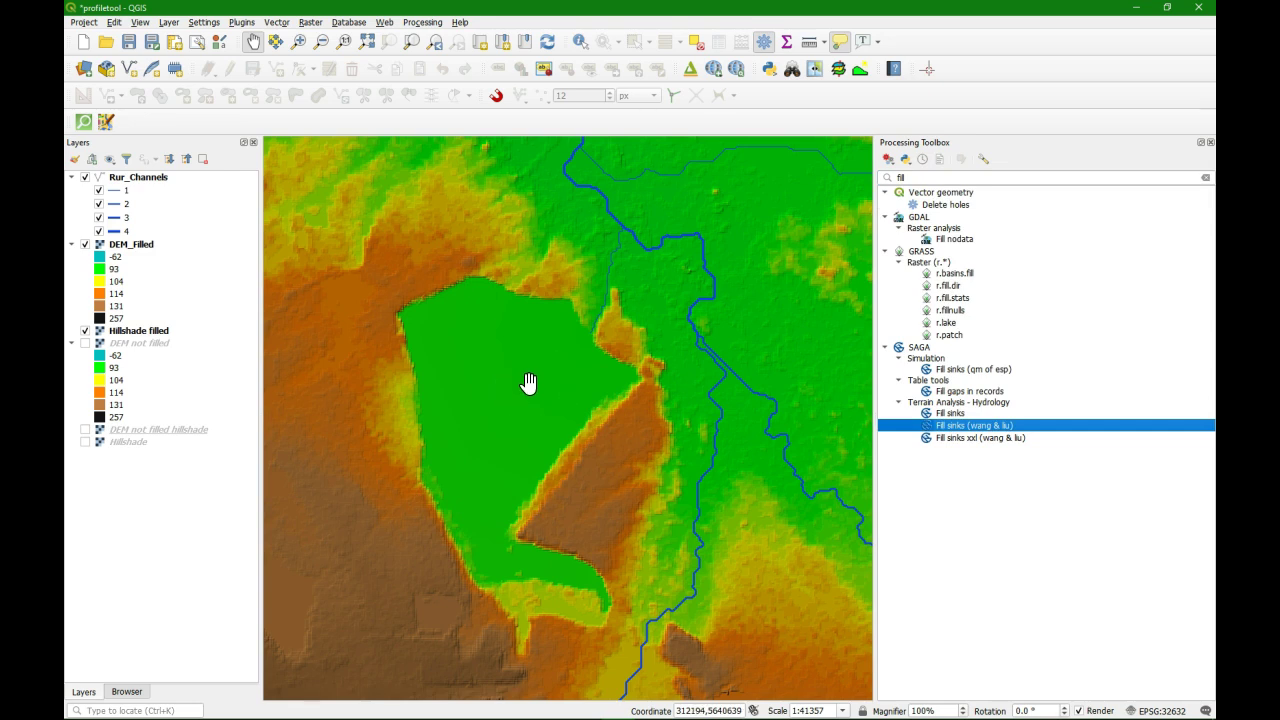
{"action": "left_click", "coordinate": [760, 214]}
{"action": "left_click", "coordinate": [1210, 142]}
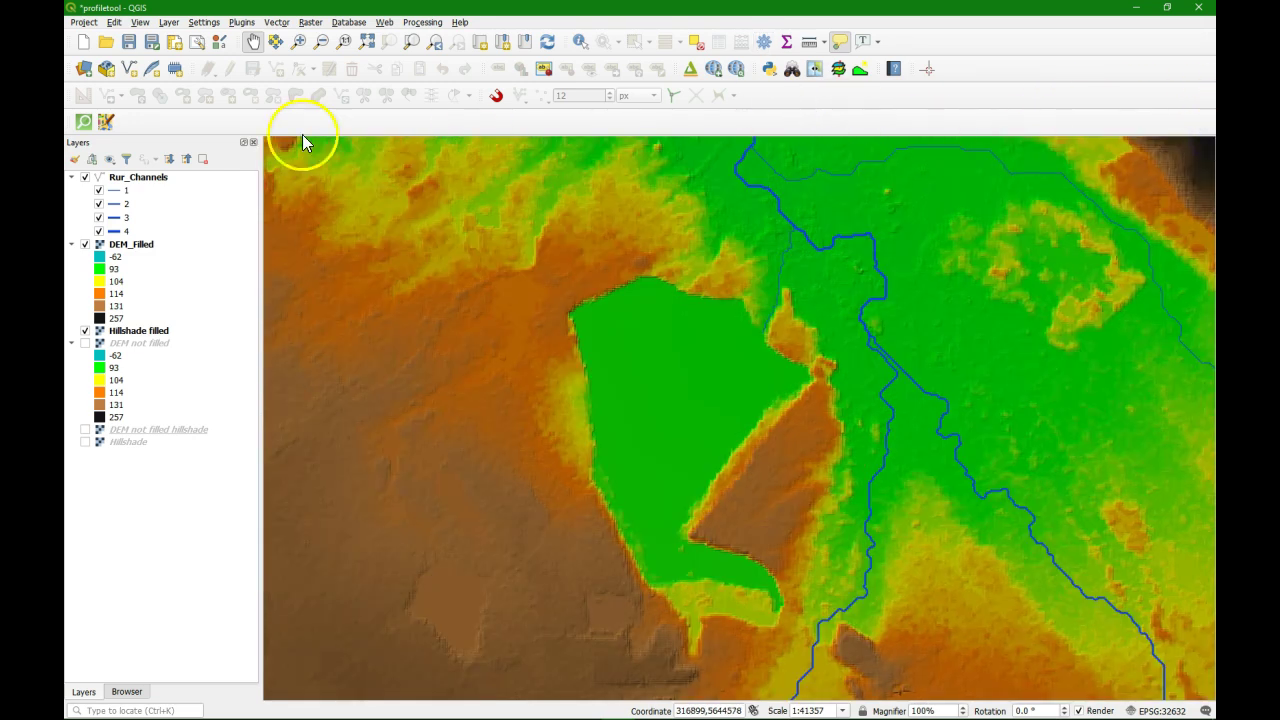
Compare the DEM Not Filled and DEM Filled themes, end on DEM Not Filled, and open Profile Tool
{"action": "left_click", "coordinate": [110, 159]}
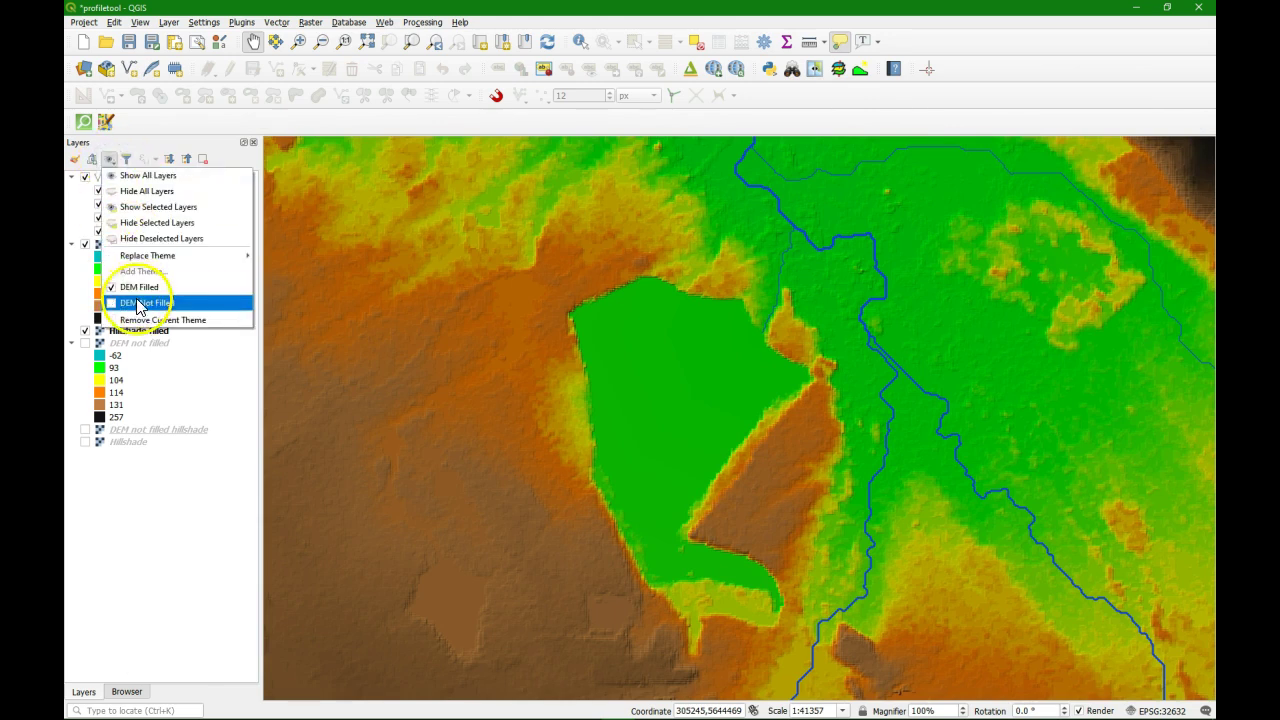
{"action": "left_click", "coordinate": [140, 303]}
{"action": "left_click", "coordinate": [110, 159]}
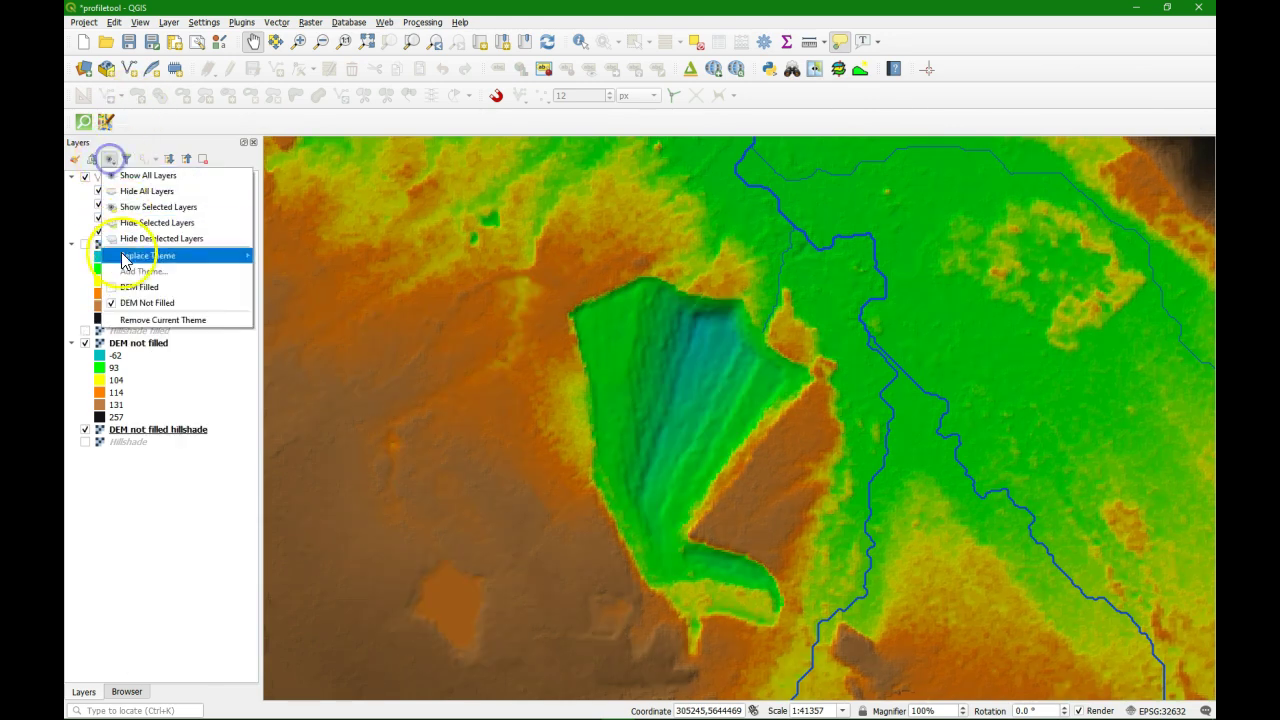
{"action": "left_click", "coordinate": [130, 287]}
{"action": "left_click", "coordinate": [110, 159]}
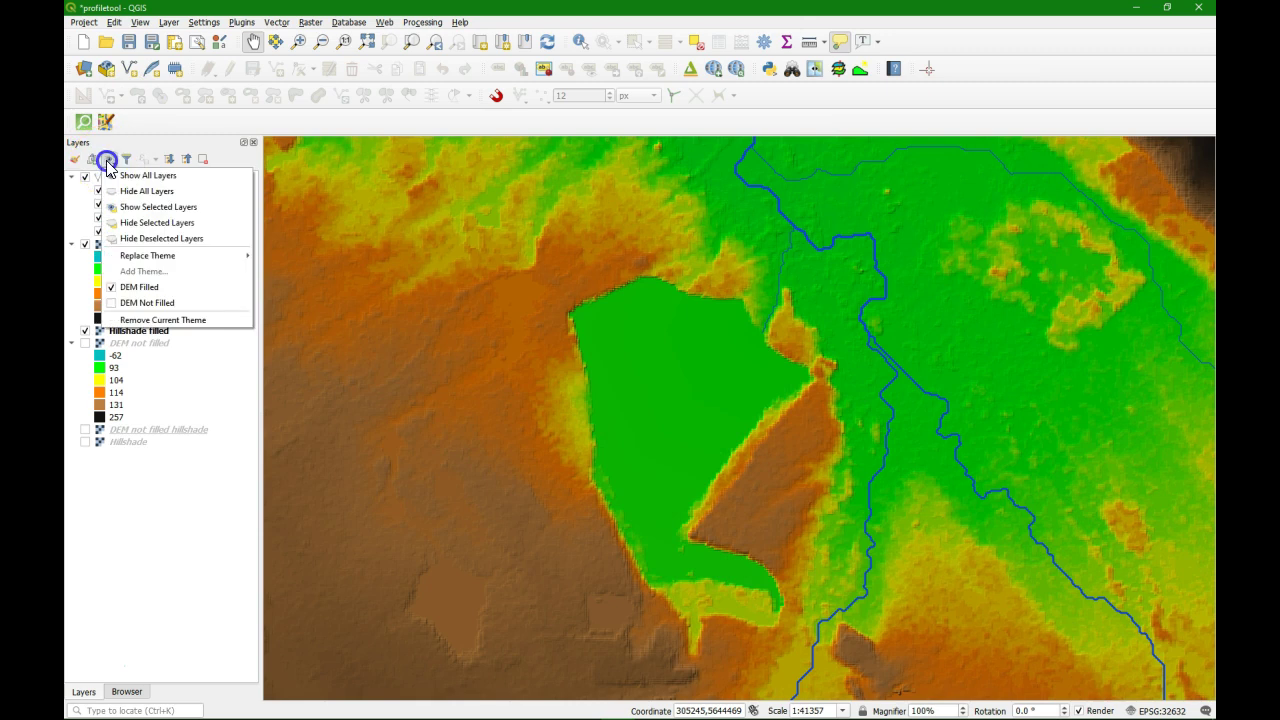
{"action": "left_click", "coordinate": [145, 301]}
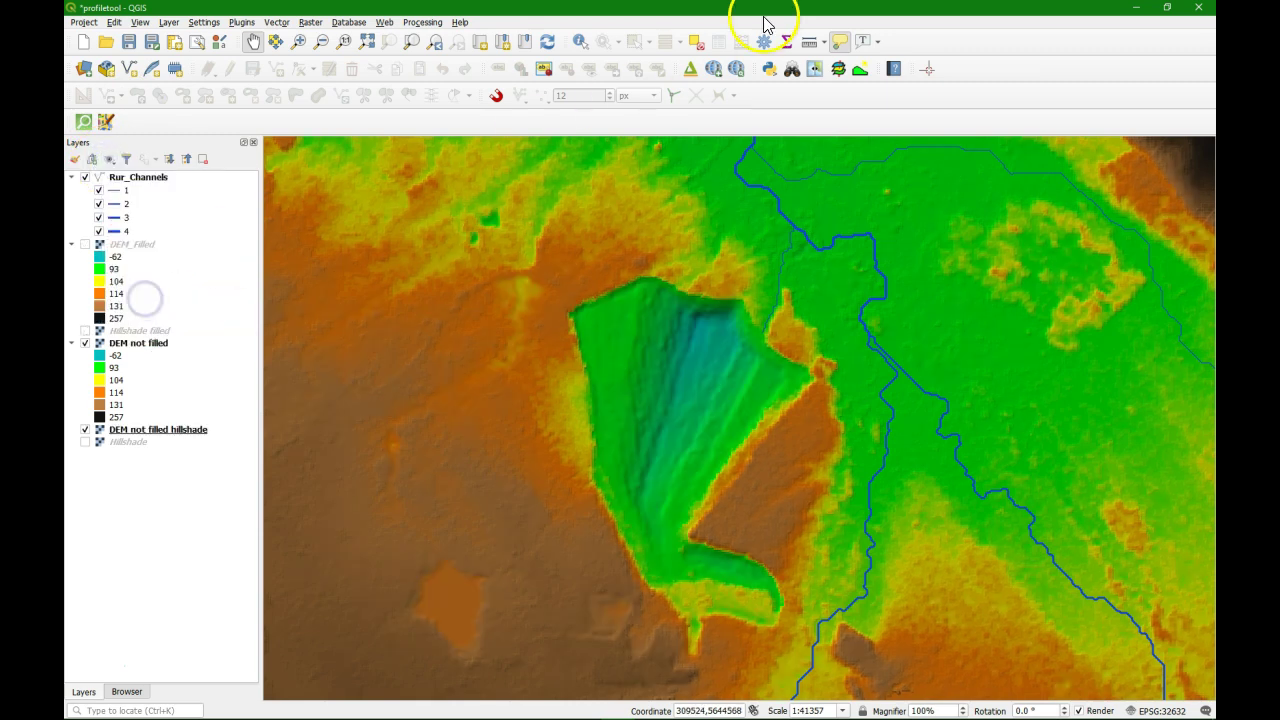
{"action": "left_click", "coordinate": [859, 69]}
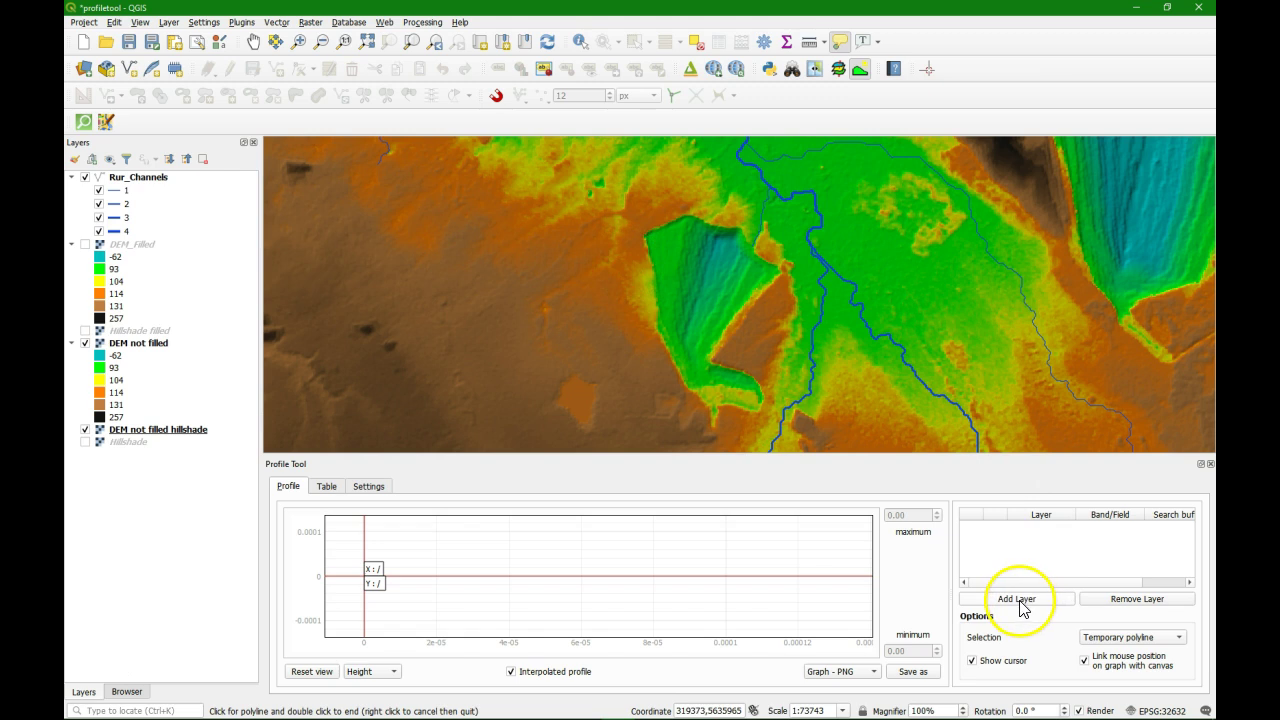
Add DEM not filled to the Profile Tool and draw a cross-section line west to east across the basin
{"action": "left_click", "coordinate": [135, 345]}
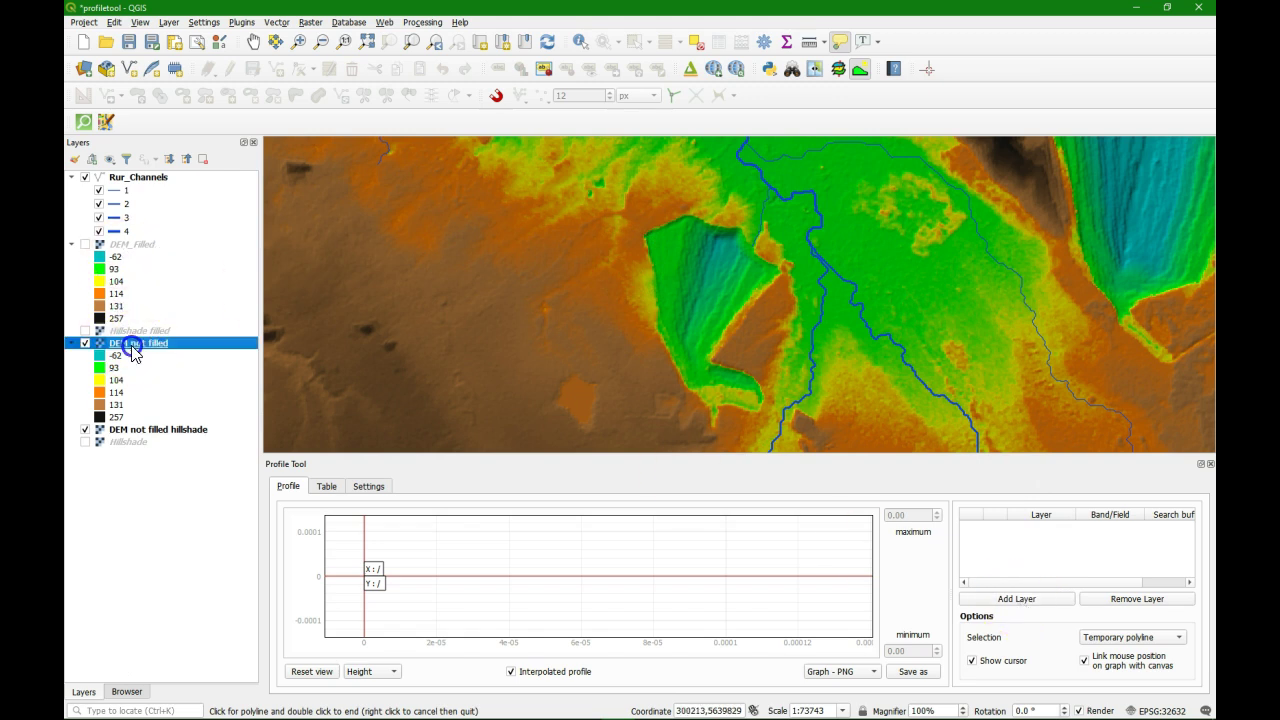
{"action": "left_click", "coordinate": [1017, 598]}
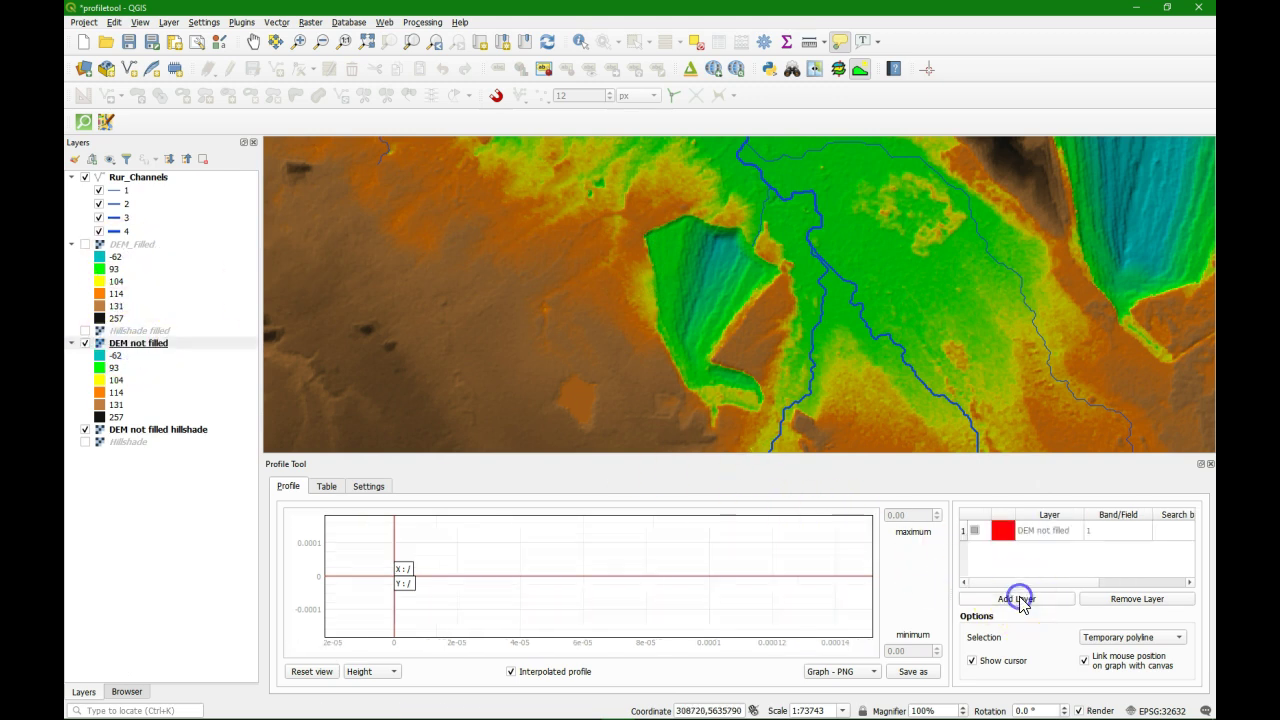
{"action": "left_click", "coordinate": [630, 262]}
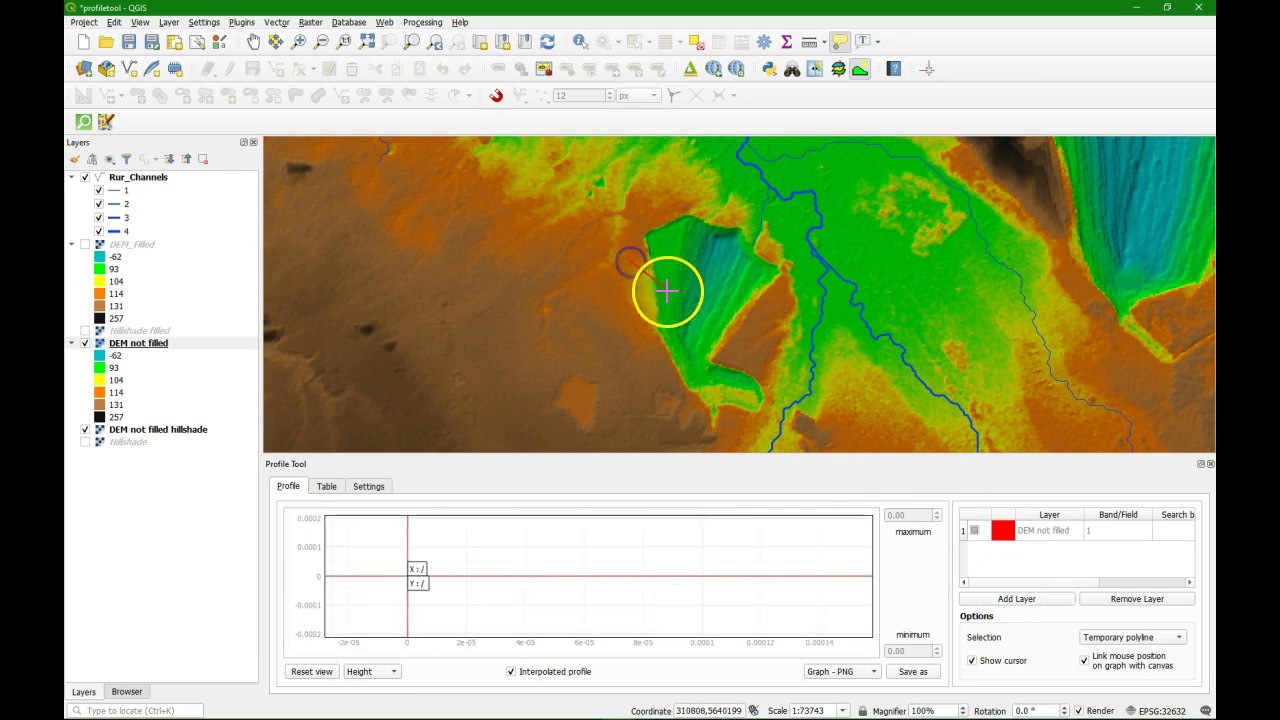
{"action": "left_click", "coordinate": [776, 323]}
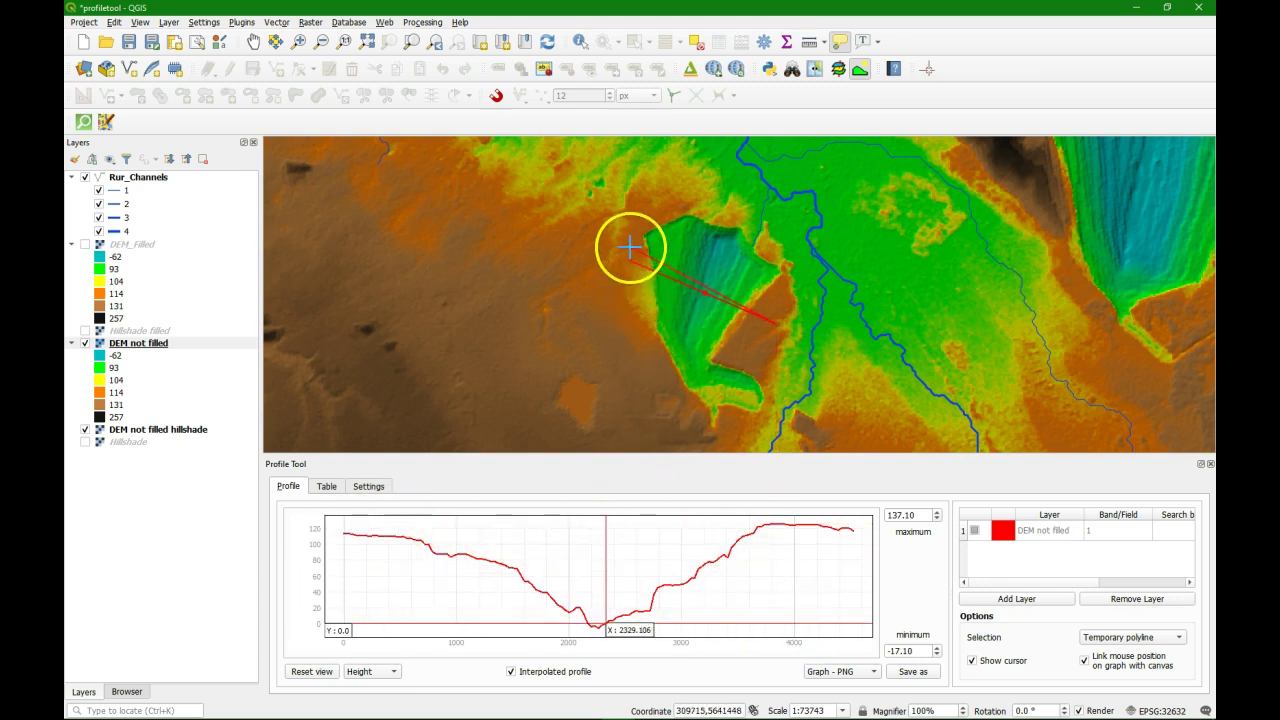
{"action": "left_click", "coordinate": [732, 320]}
{"action": "left_click", "coordinate": [600, 233]}
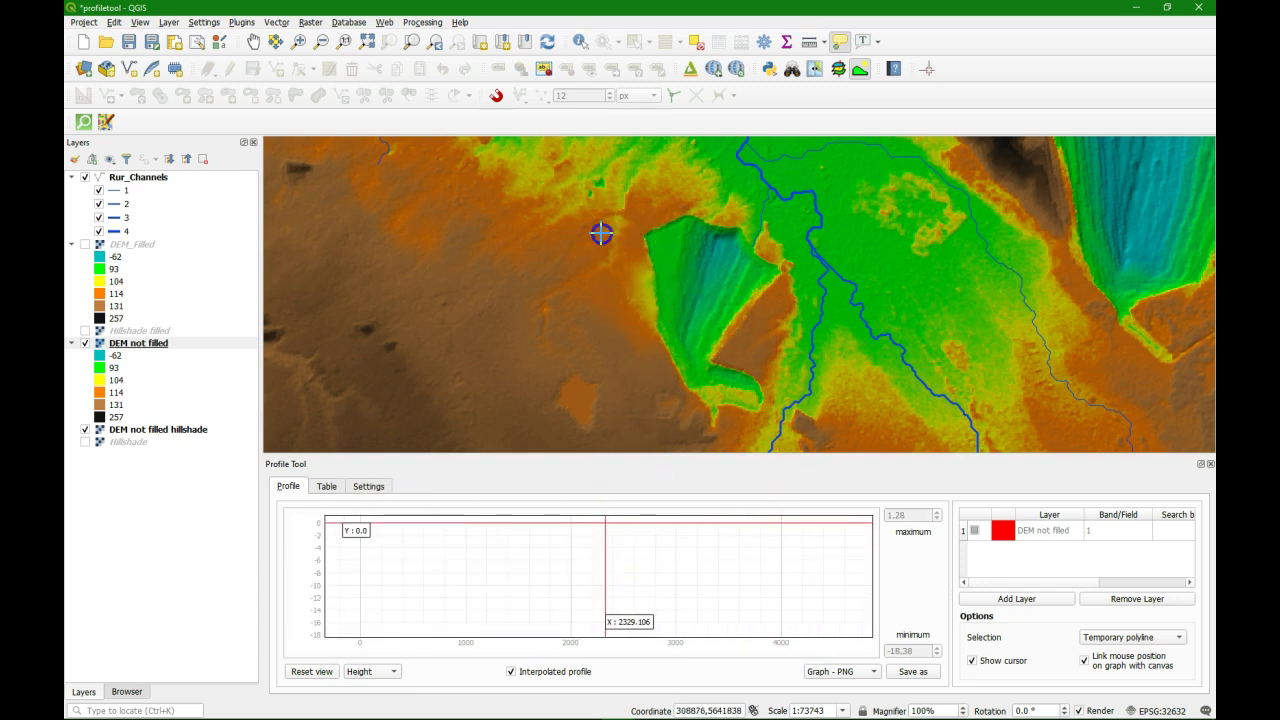
{"action": "left_click", "coordinate": [778, 344]}
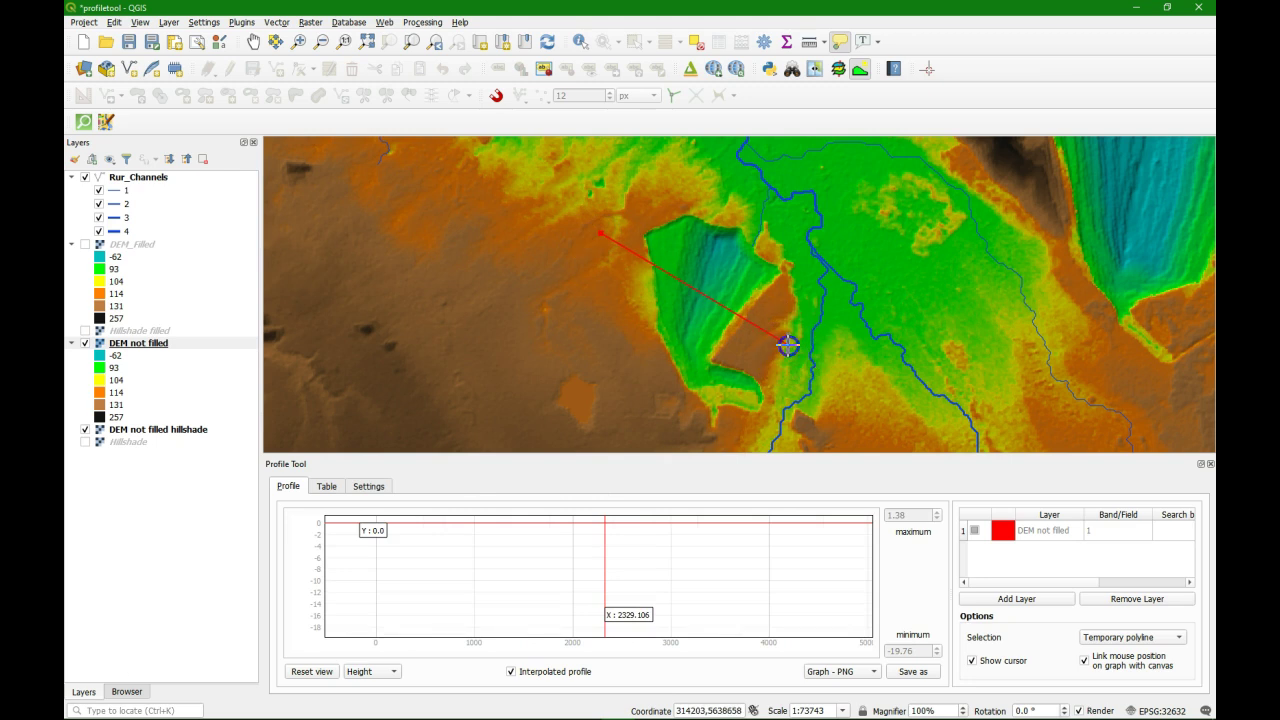
{"action": "double_click", "coordinate": [789, 345]}
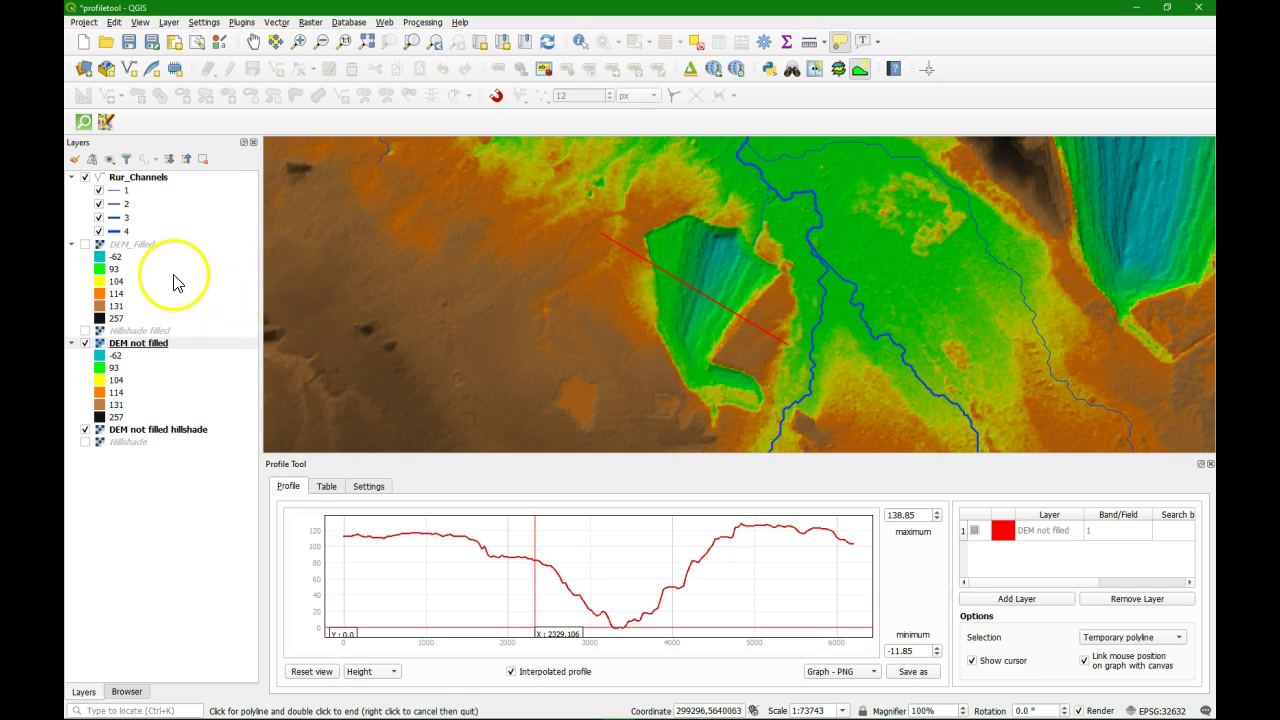
Add DEM_Filled to the profile plot and give its profile a green colour
{"action": "left_click", "coordinate": [145, 246]}
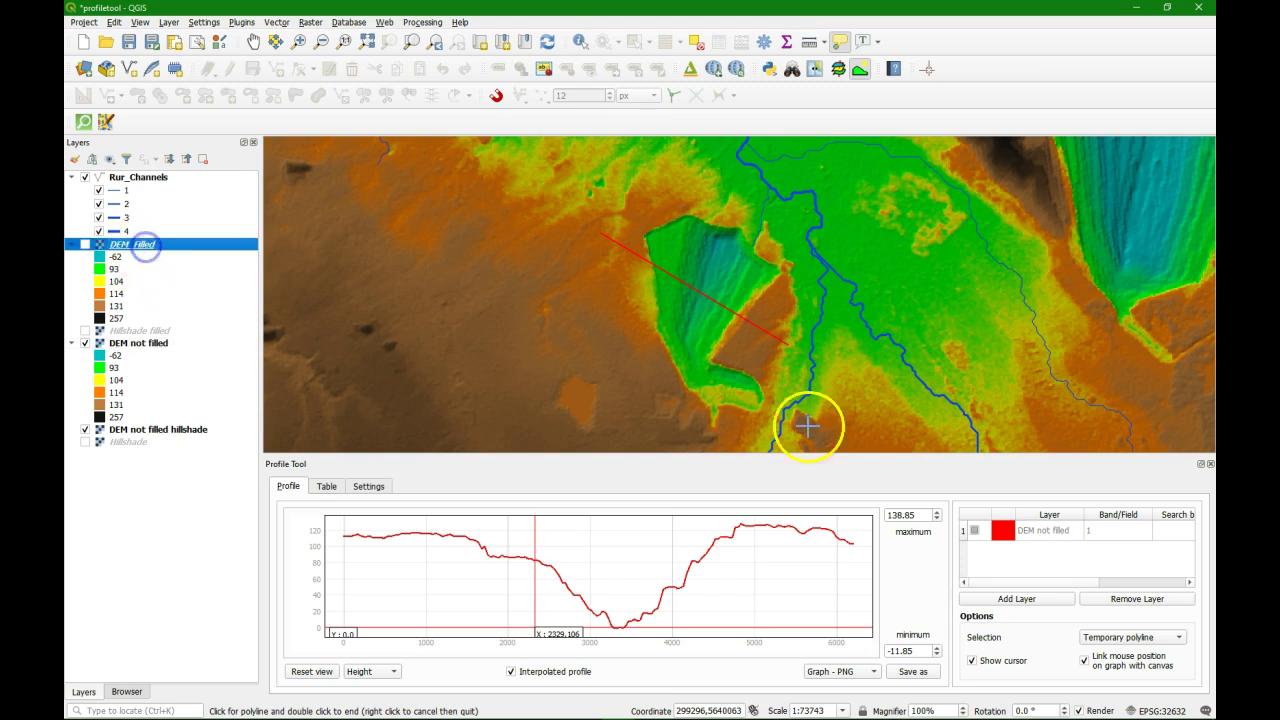
{"action": "left_click", "coordinate": [1017, 598]}
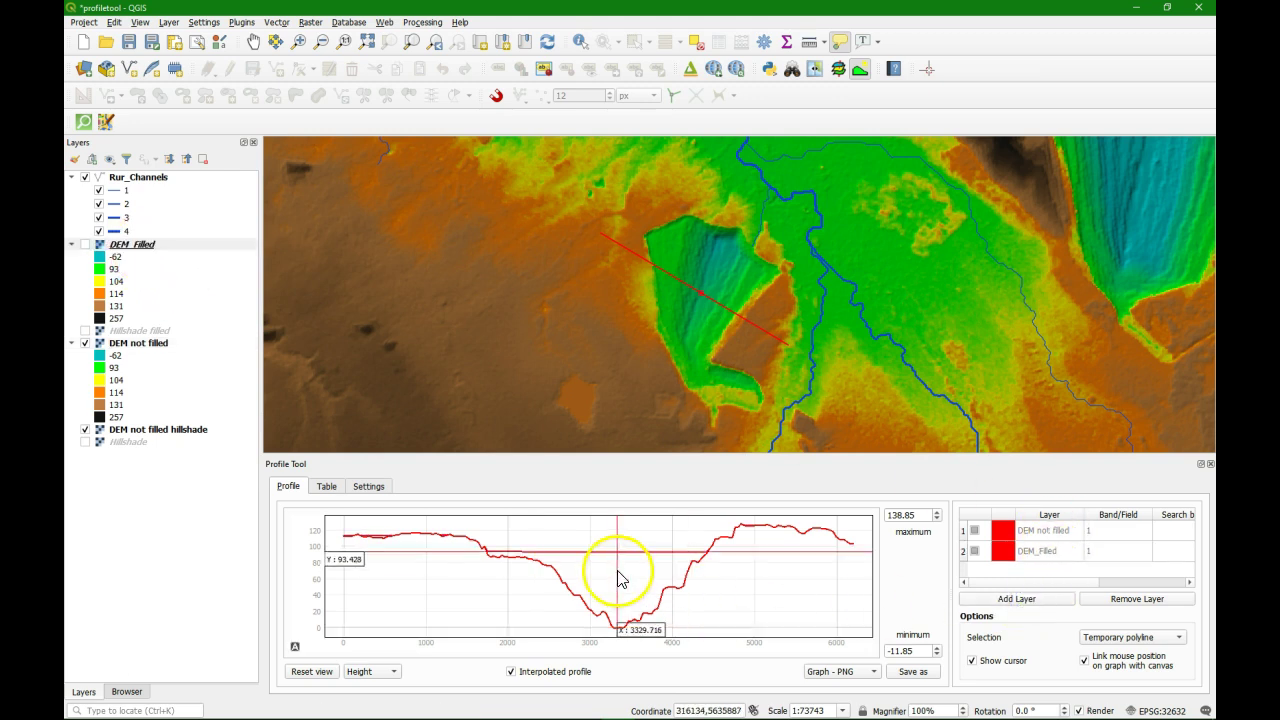
{"action": "left_click", "coordinate": [1005, 556]}
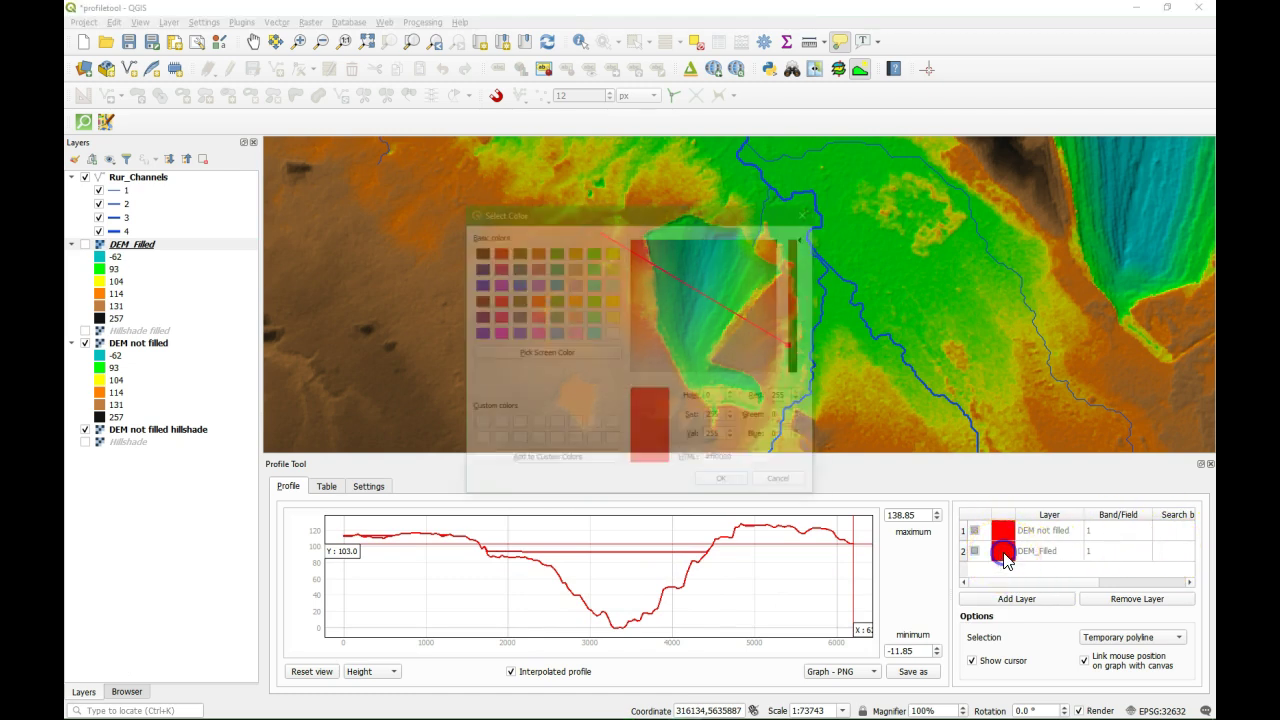
{"action": "left_click", "coordinate": [594, 252]}
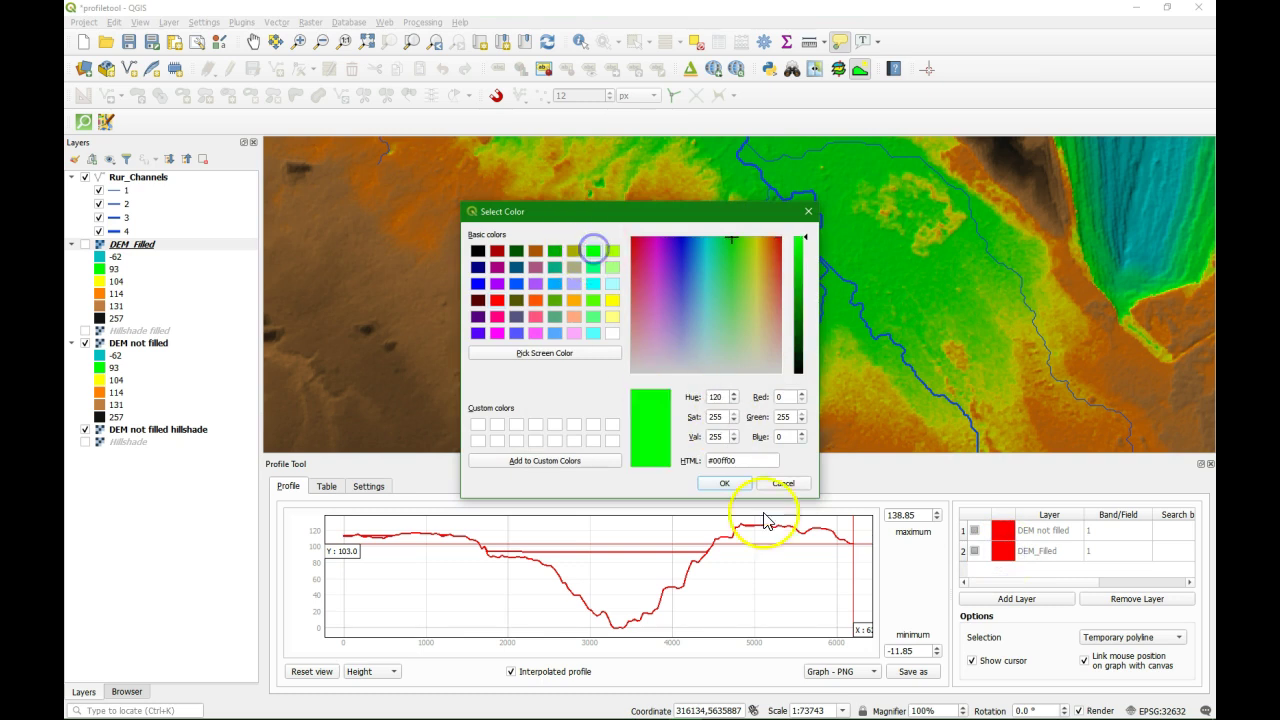
{"action": "left_click", "coordinate": [735, 483]}
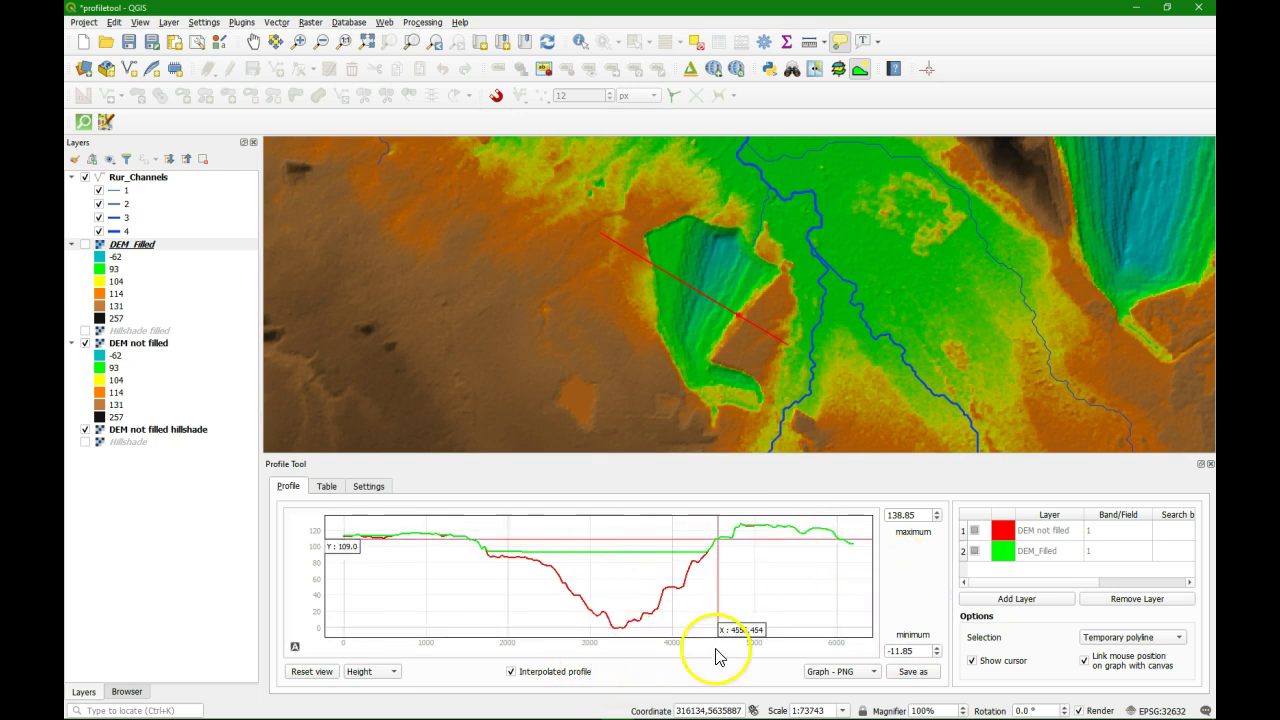
{"action": "left_click", "coordinate": [875, 672]}
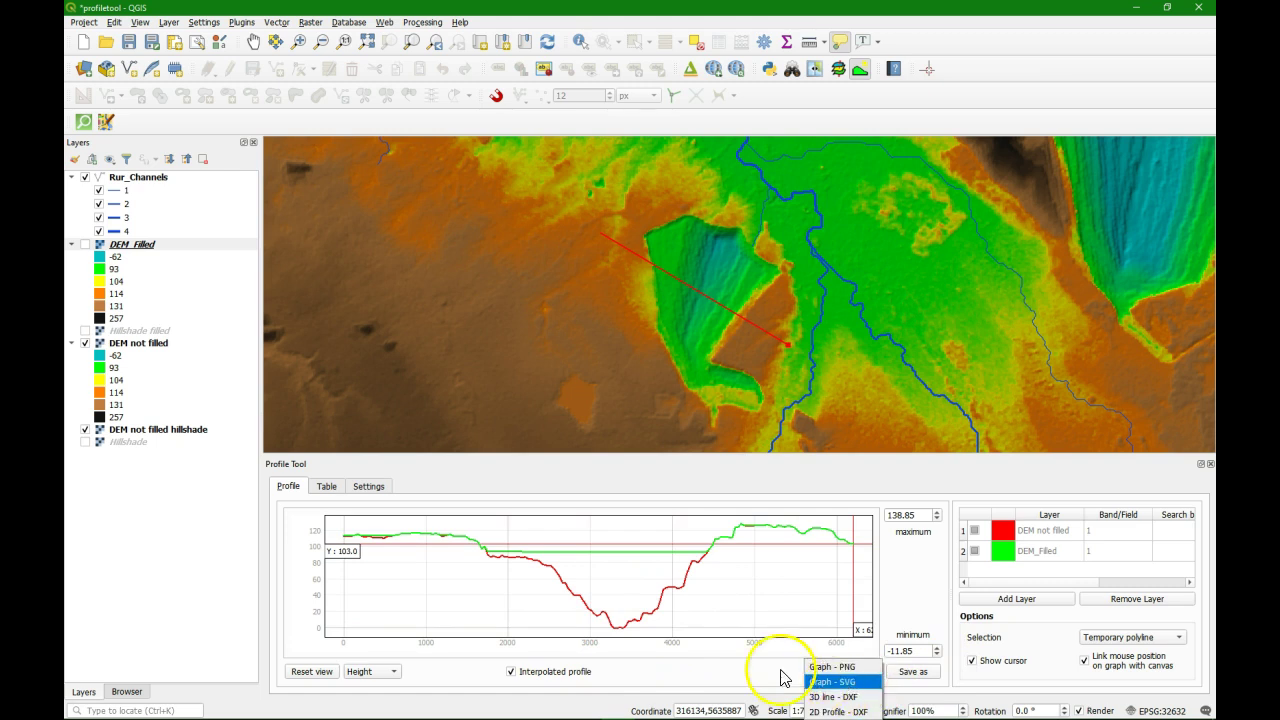
{"action": "left_click", "coordinate": [714, 666]}
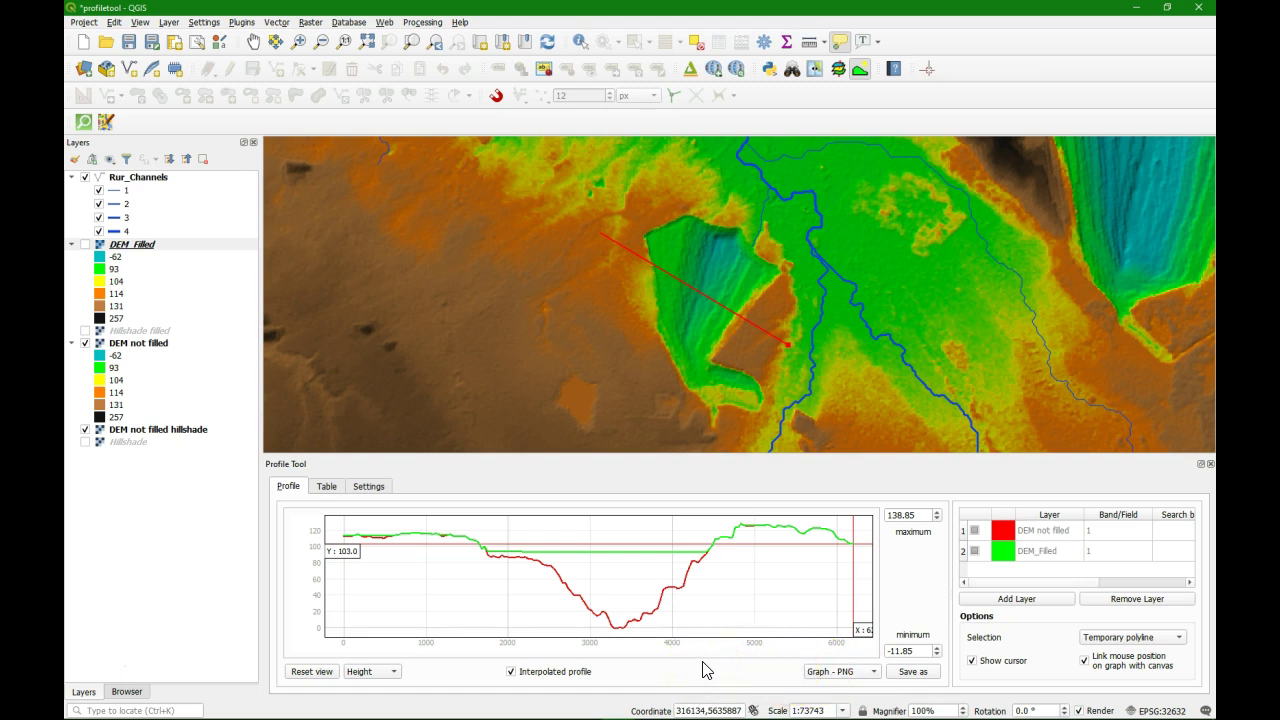
{"action": "left_click", "coordinate": [972, 660]}
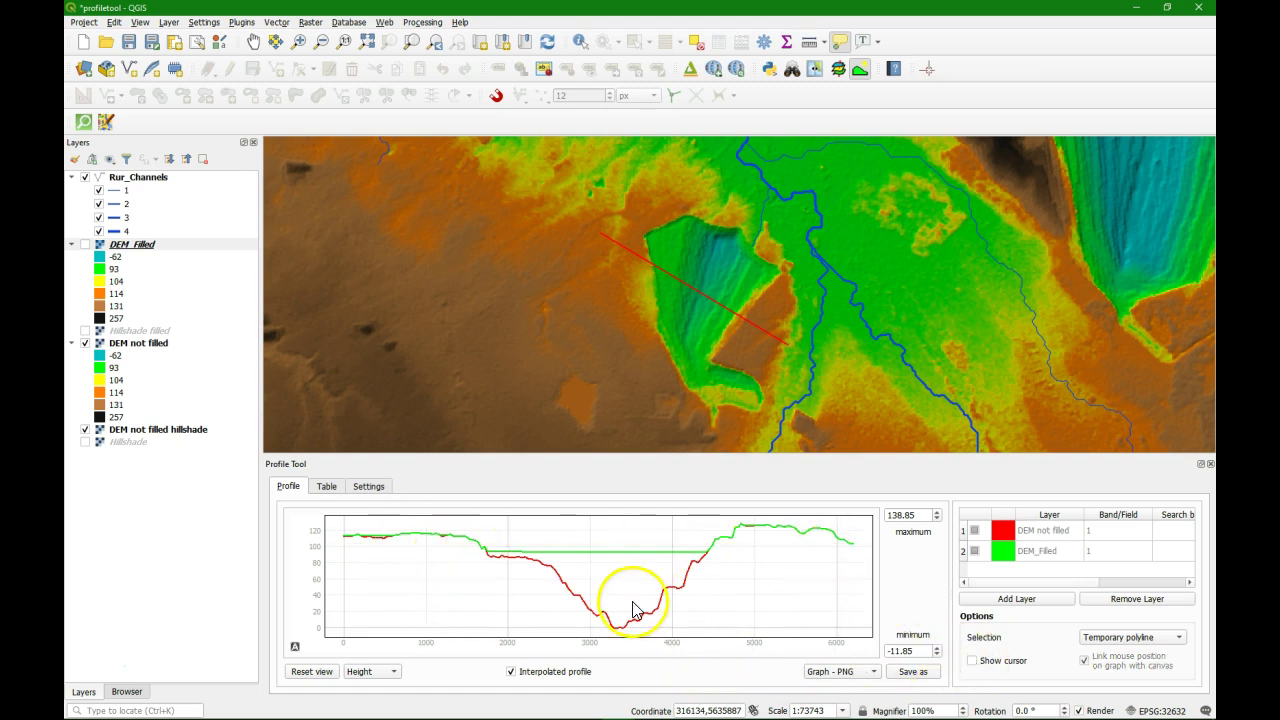
{"action": "left_click", "coordinate": [972, 660]}
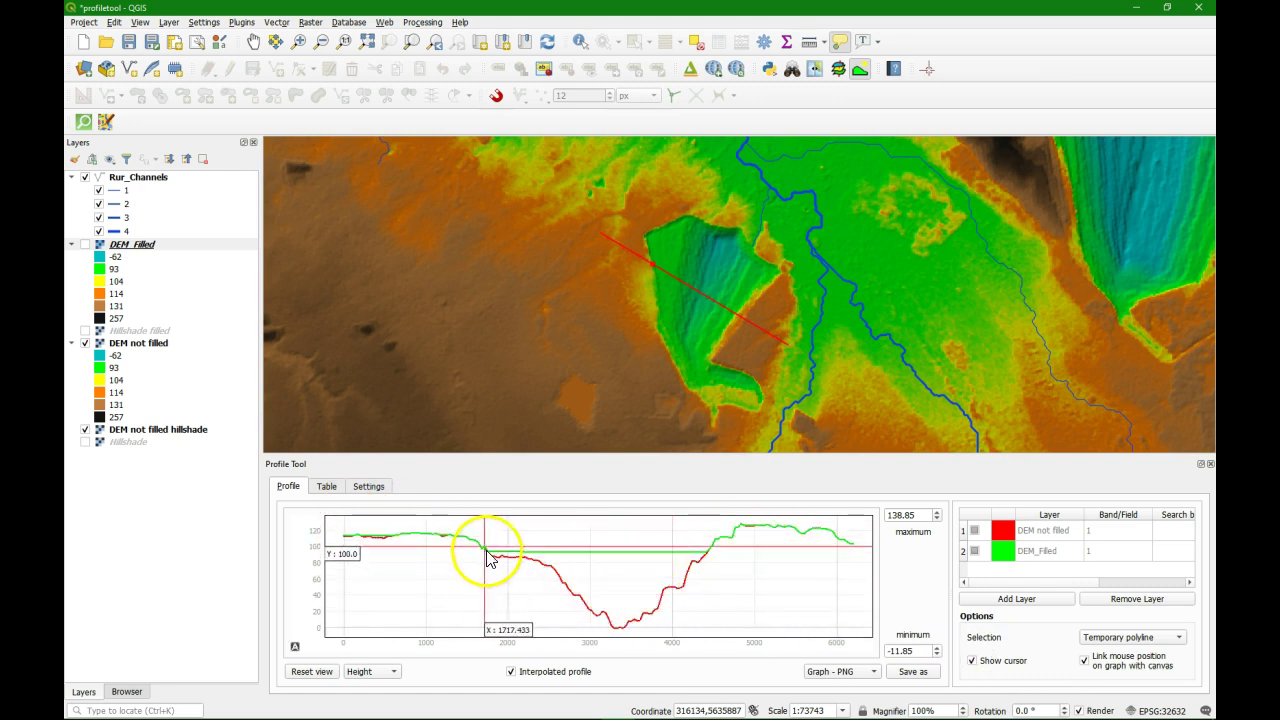
Check the Selection dropdown's Selected layer option, then view the Table and Settings tabs
{"action": "left_click", "coordinate": [1180, 638]}
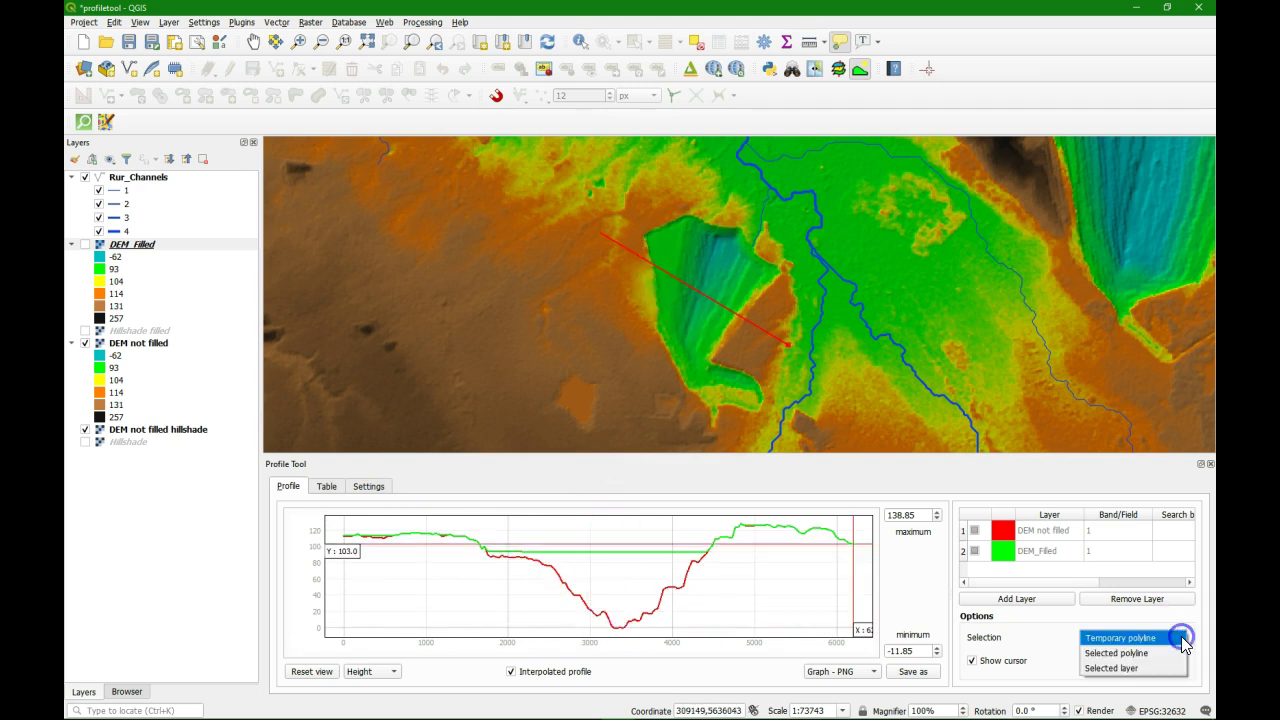
{"action": "left_click", "coordinate": [1122, 667]}
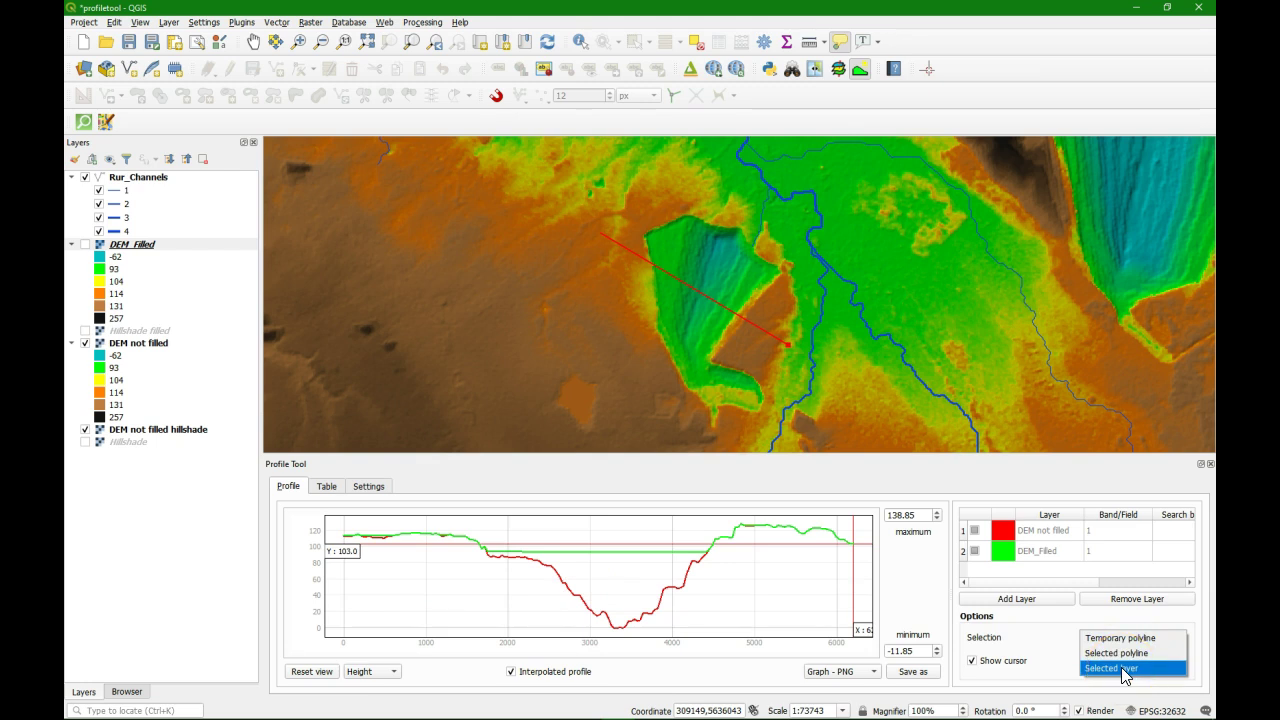
{"action": "left_click", "coordinate": [327, 486]}
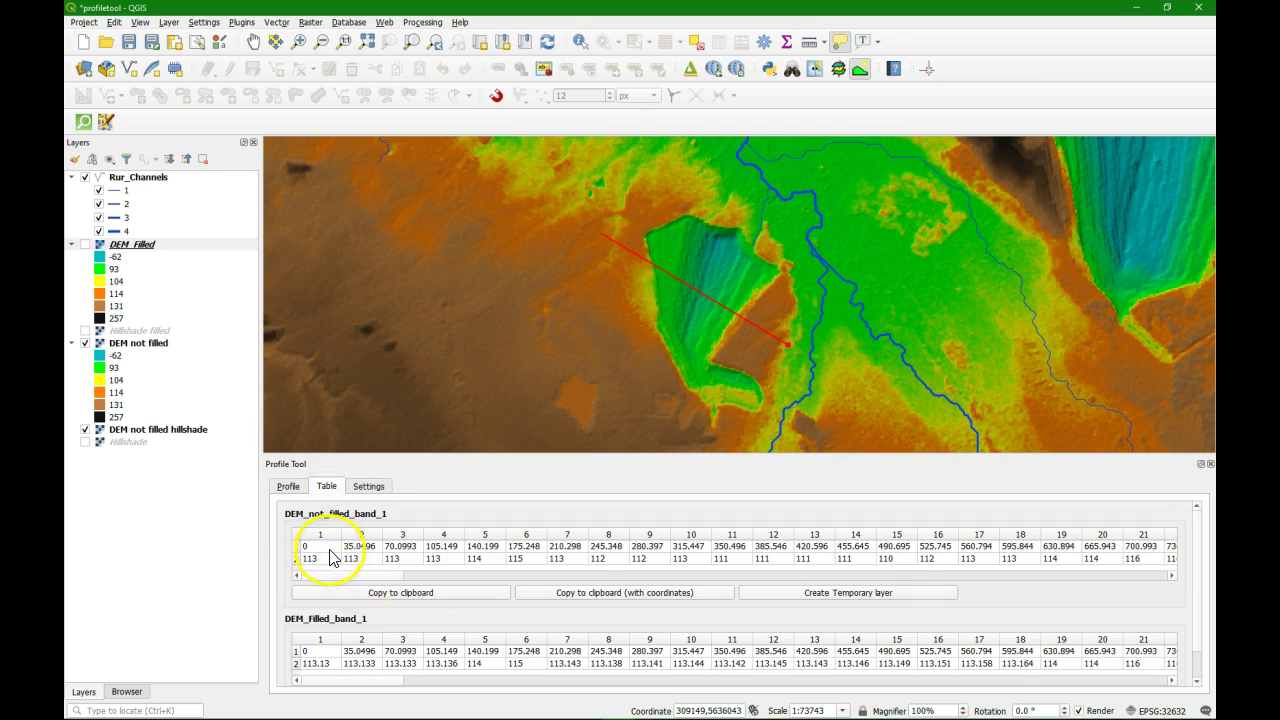
{"action": "left_click", "coordinate": [368, 487]}
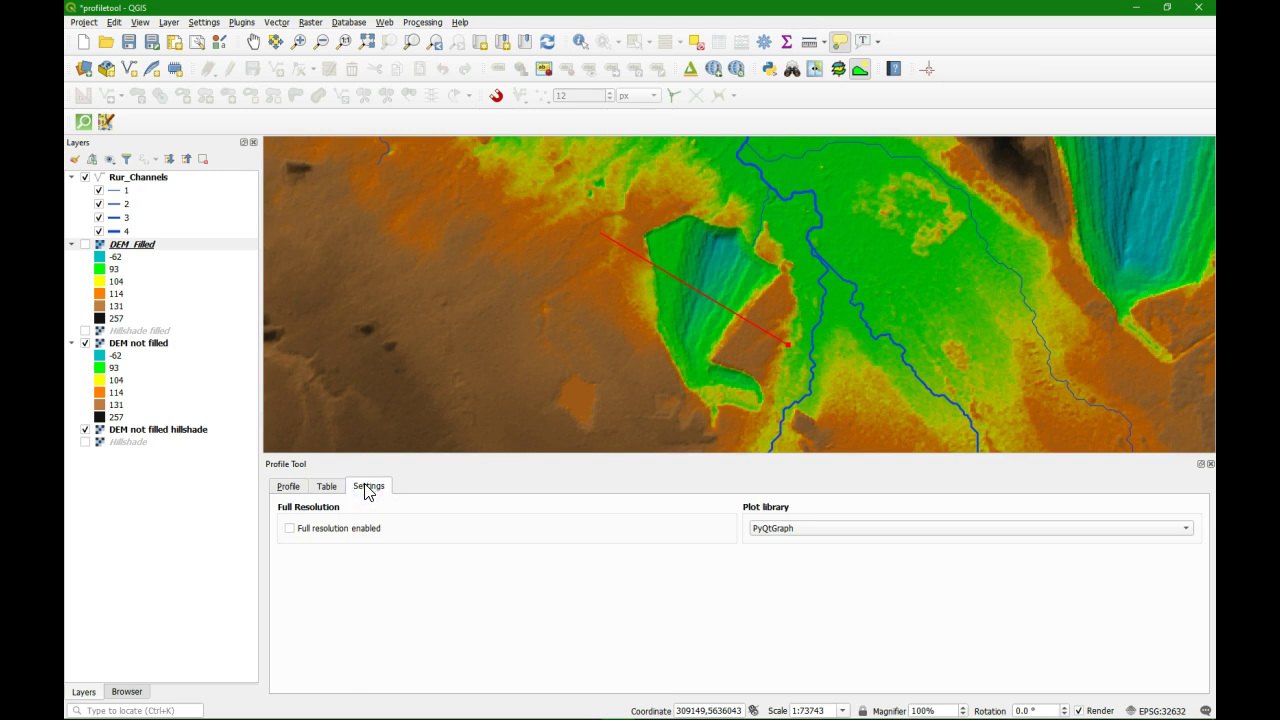